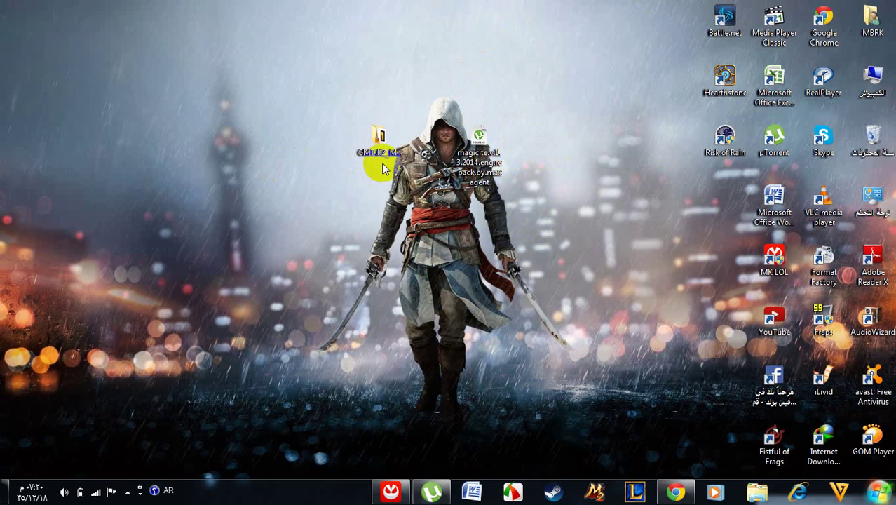
# Step: Open the Magicite torrent file from the desktop in µTorrent, decline loading its trackers, and minimize the window
pyautogui.moveTo(480, 151)
pyautogui.mouseDown()
pyautogui.moveTo(484, 136)
pyautogui.moveTo(460, 124)
pyautogui.moveTo(463, 149)
pyautogui.mouseUp()
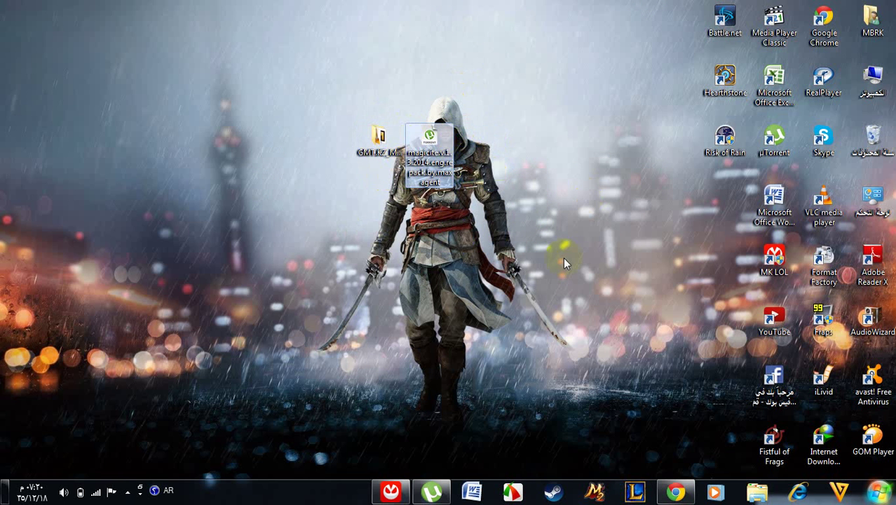
pyautogui.doubleClick(441, 149)
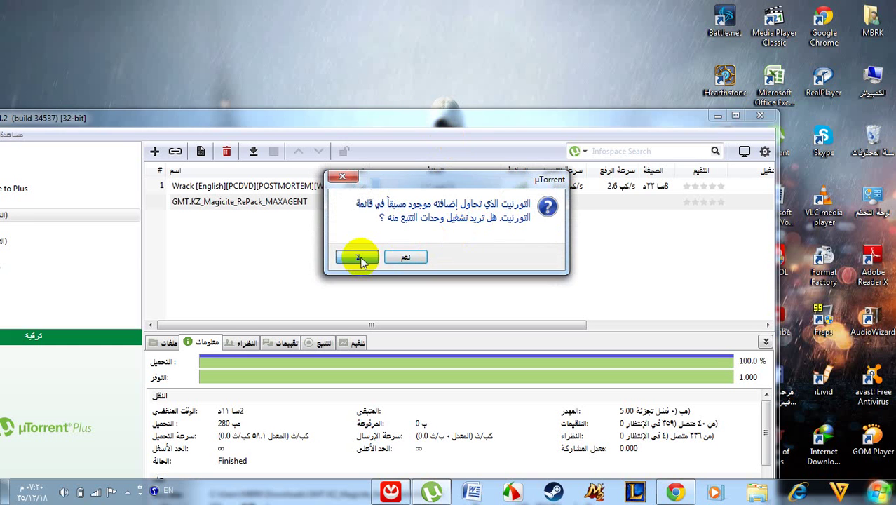
pyautogui.click(354, 254)
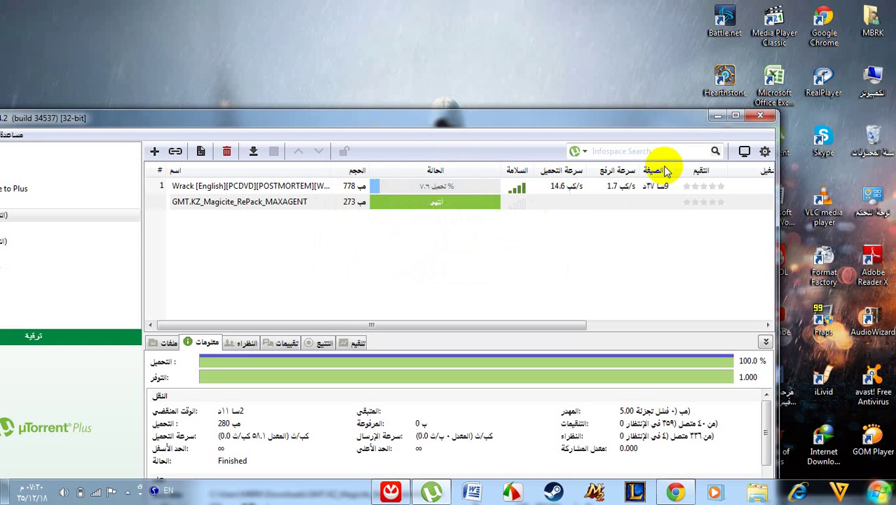
pyautogui.click(717, 115)
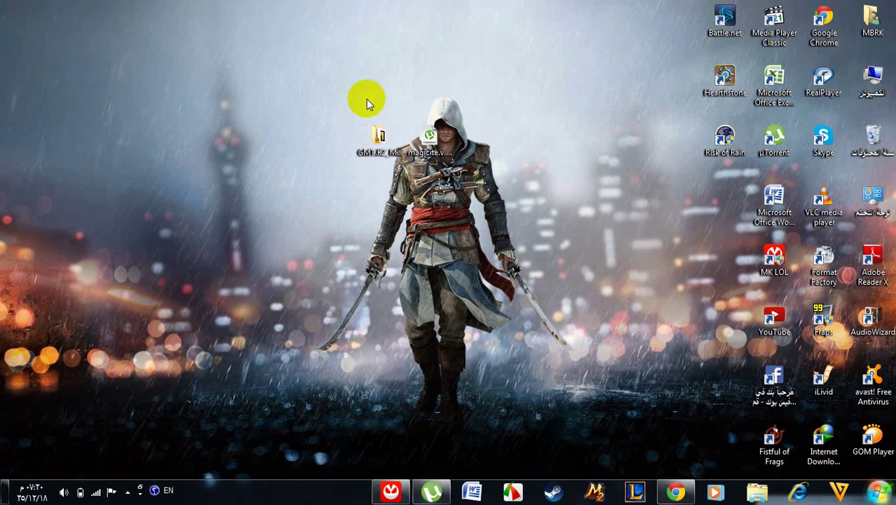
# Step: Move the torrent file away from the GMT.KZ_Magicite_RePack_MAXAGENT folder, and run setup from that folder
pyautogui.moveTo(429, 137); pyautogui.dragTo(528, 144)
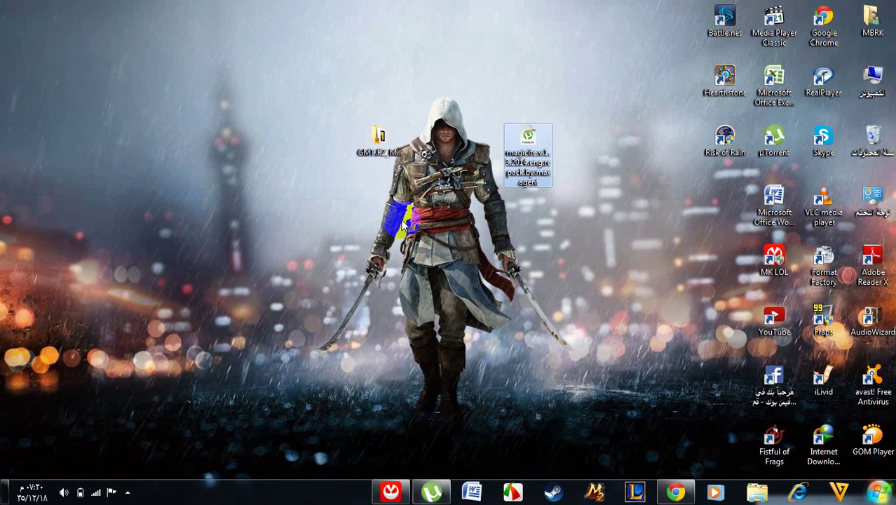
pyautogui.click(395, 140)
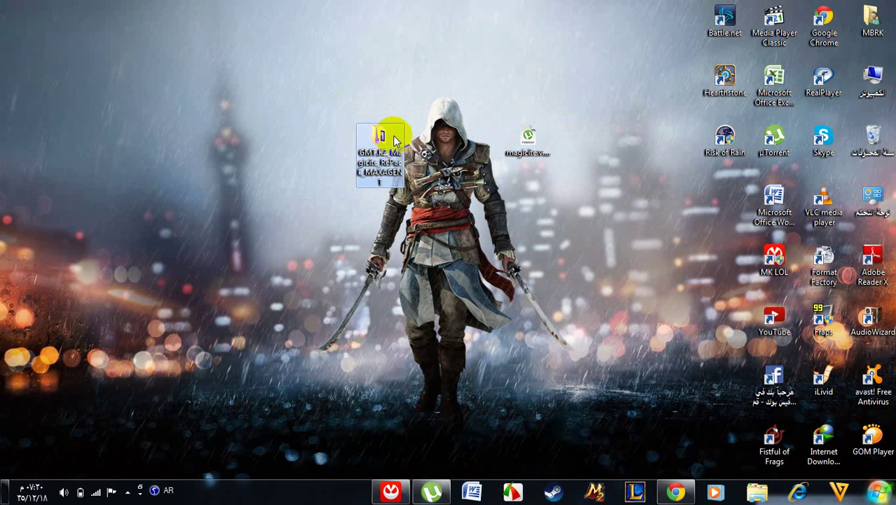
pyautogui.doubleClick(395, 140)
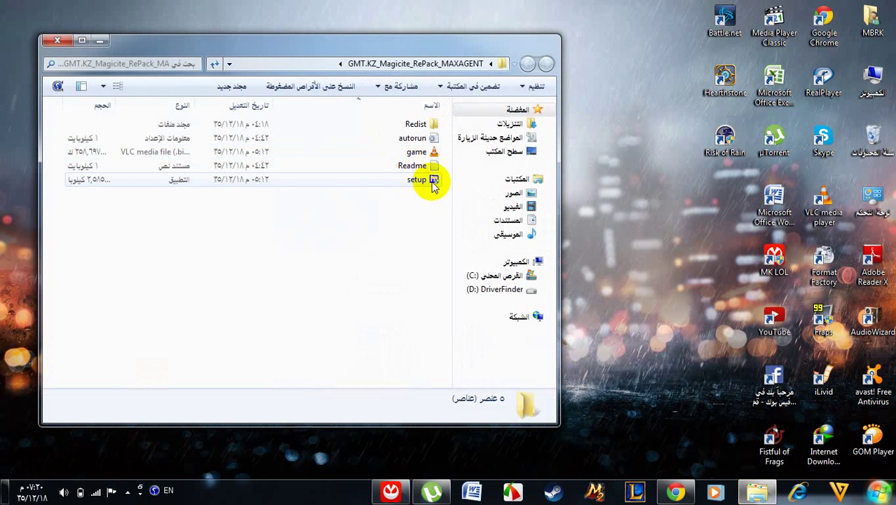
pyautogui.click(421, 181)
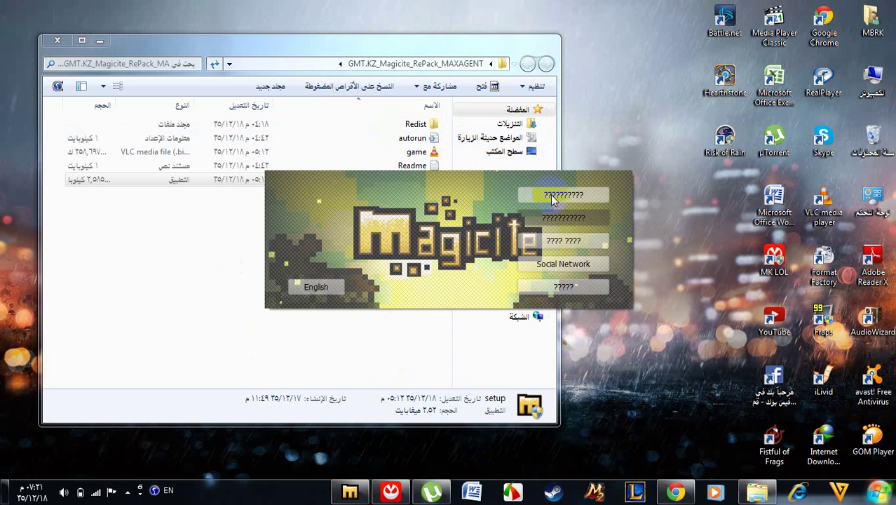
# Step: Start the game installation from the Magicite setup launcher and continue past the wizard's welcome page
pyautogui.click(331, 292)
pyautogui.click(331, 291)
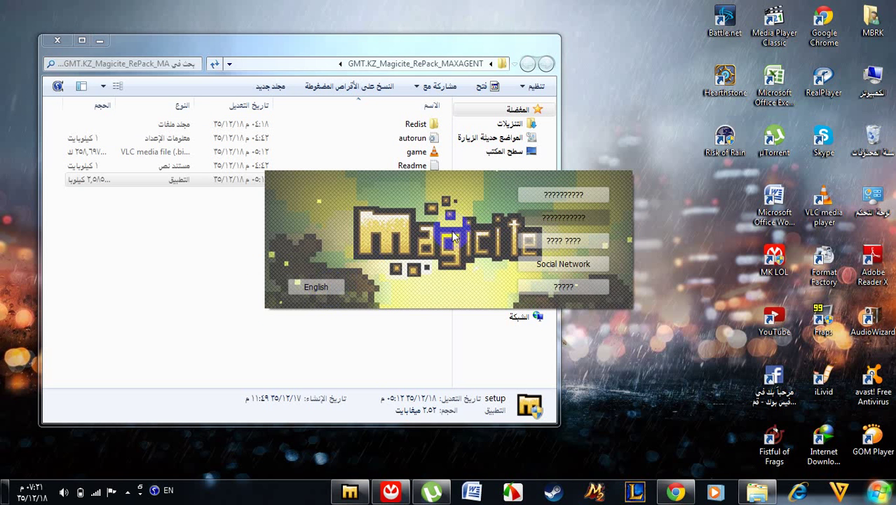
pyautogui.click(548, 196)
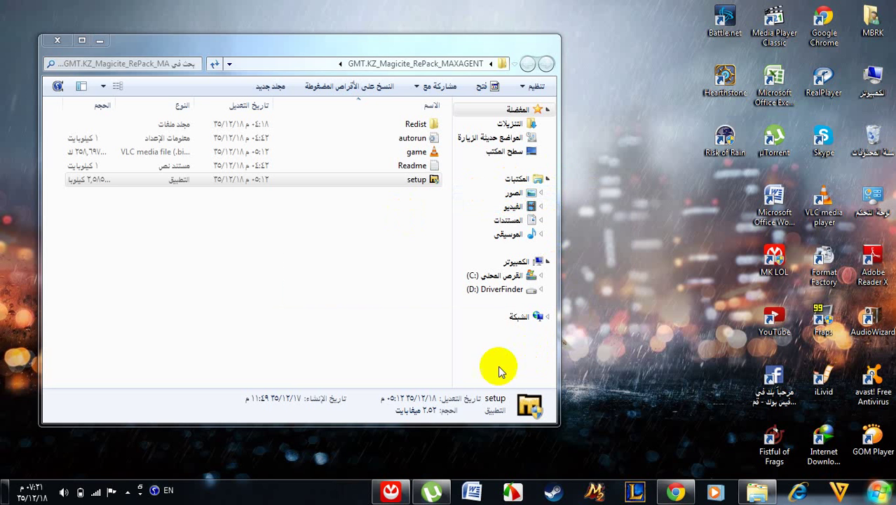
pyautogui.click(468, 493)
pyautogui.moveTo(452, 40); pyautogui.dragTo(421, 45)
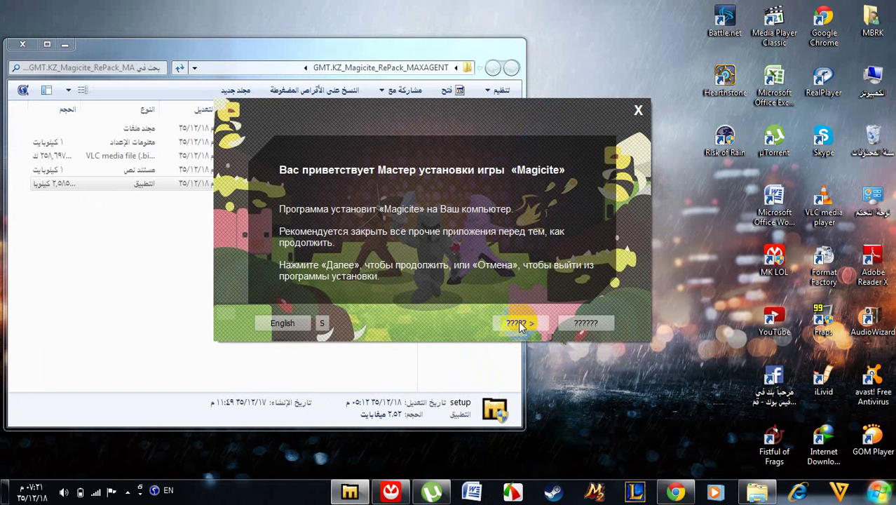
pyautogui.click(523, 325)
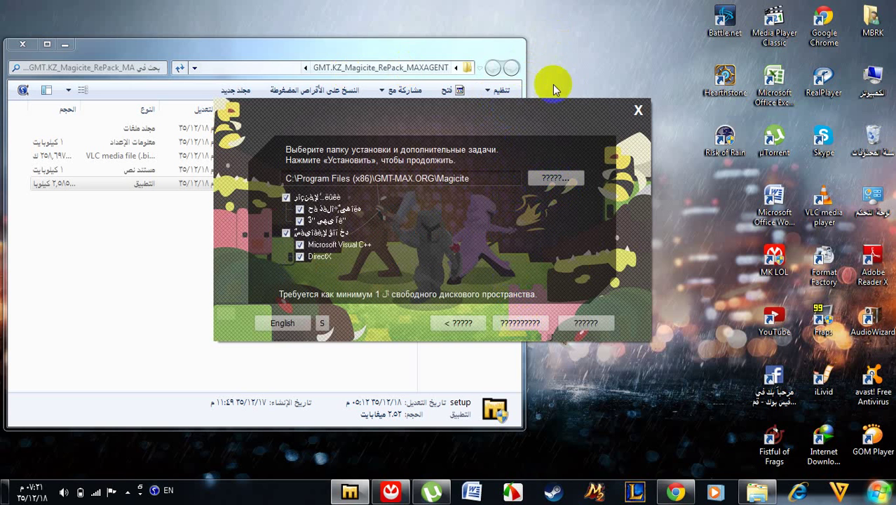
# Step: Set the installation folder to D:\me game\Magicite and start installing with all additional components selected
pyautogui.click(542, 176)
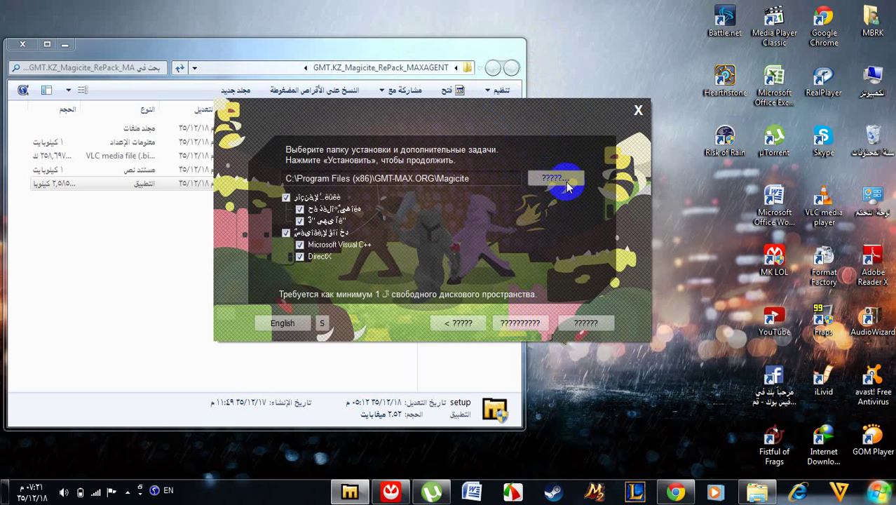
pyautogui.click(547, 181)
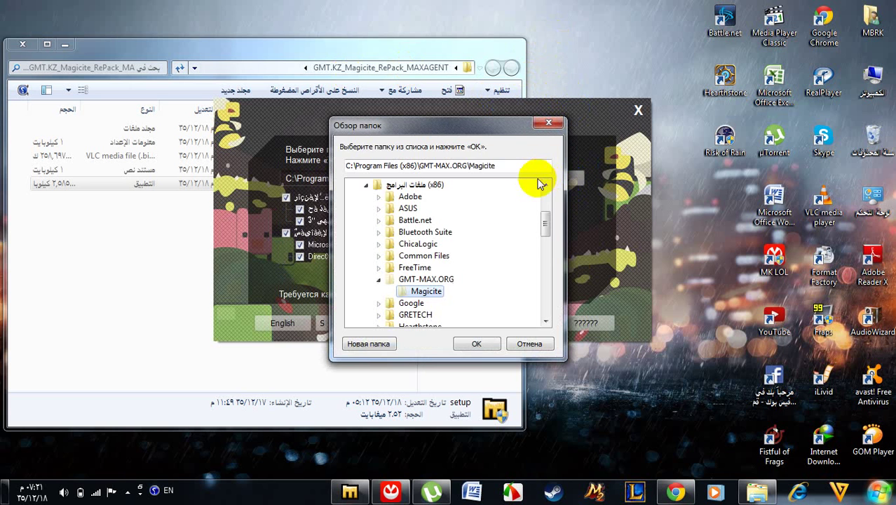
pyautogui.moveTo(547, 219); pyautogui.dragTo(543, 307)
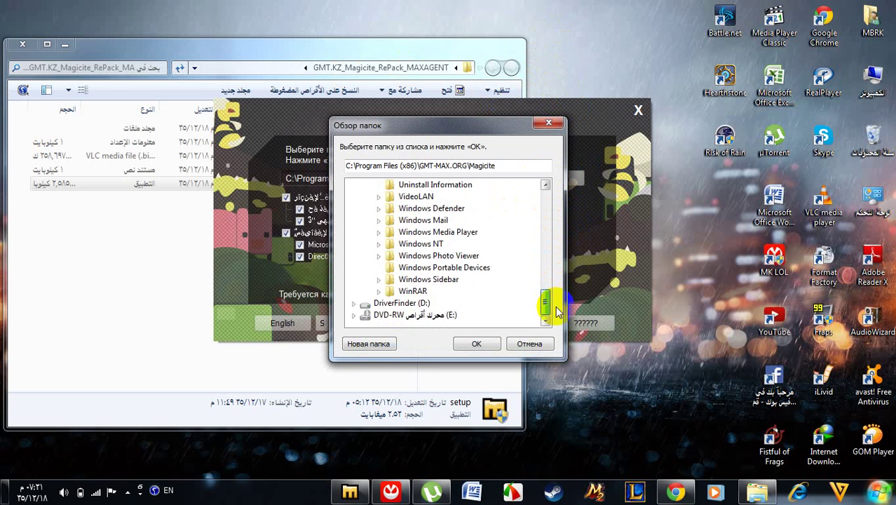
pyautogui.click(386, 302)
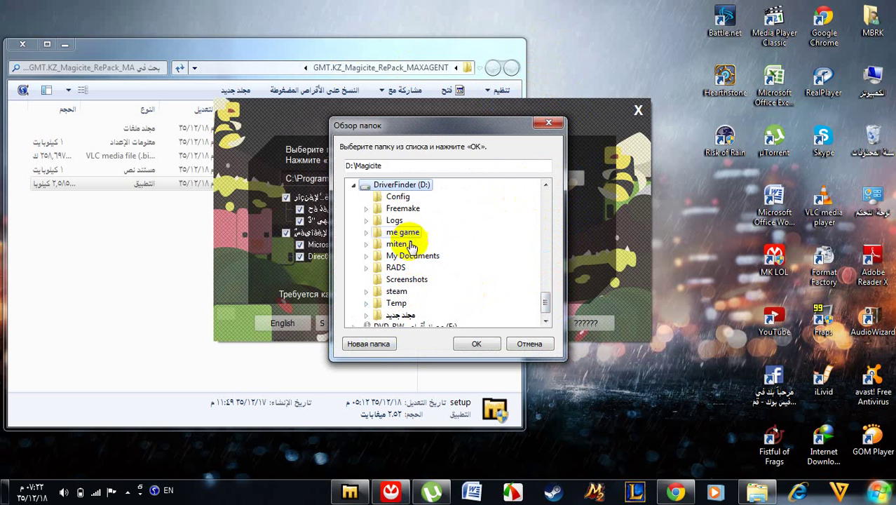
pyautogui.click(411, 246)
pyautogui.click(403, 233)
pyautogui.click(474, 342)
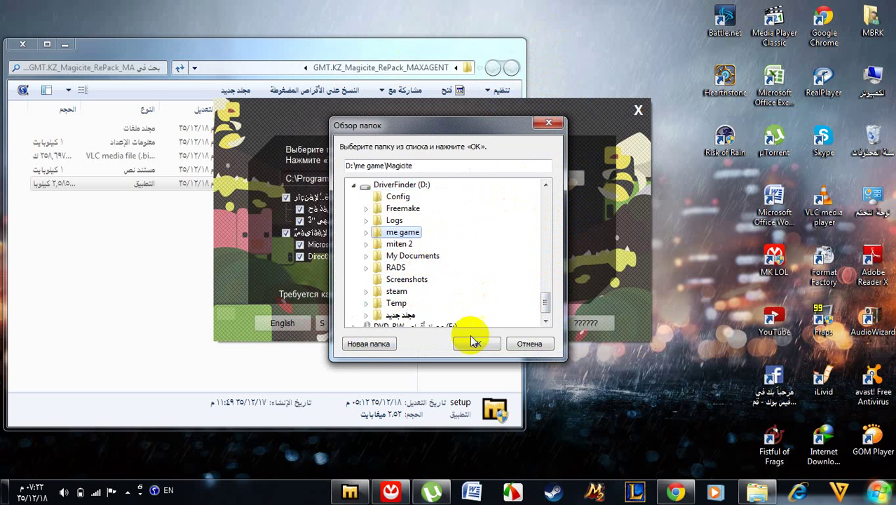
pyautogui.click(521, 324)
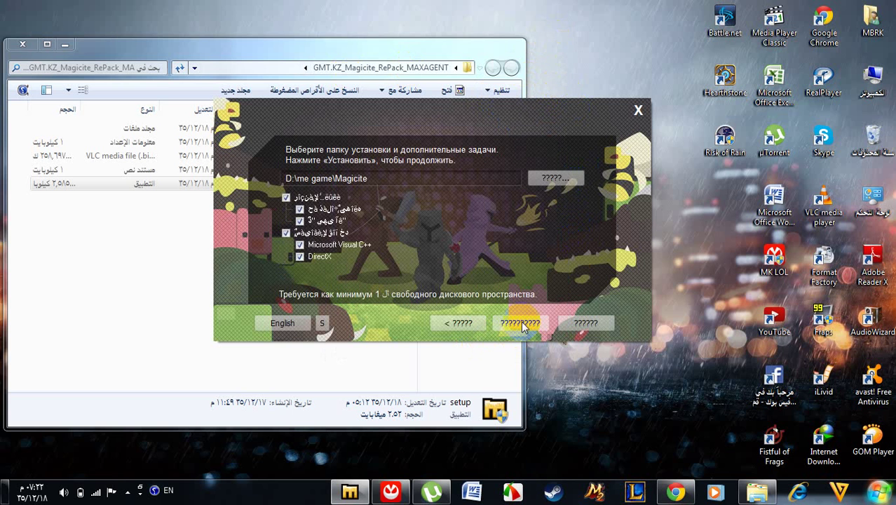
pyautogui.rightClick(478, 232)
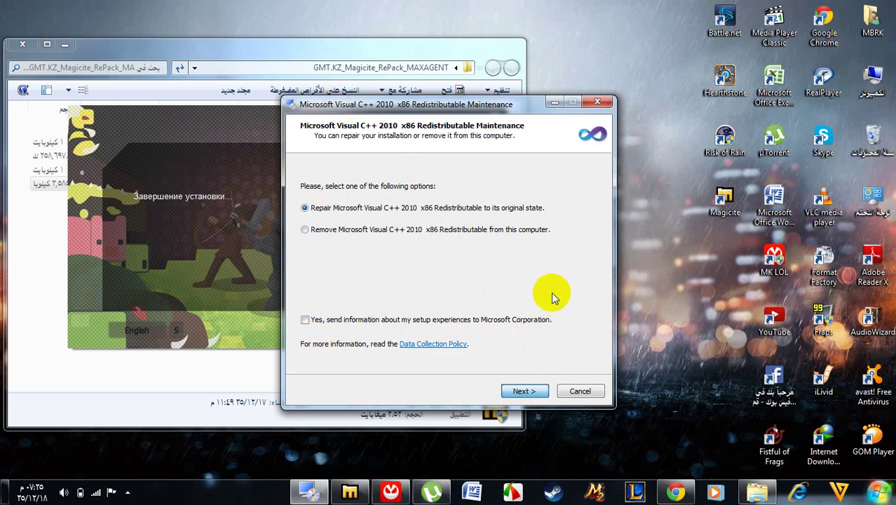
# Step: Repair the Microsoft Visual C++ 2010 x86 and x64 Redistributables and finish both maintenance wizards
pyautogui.press('Return')
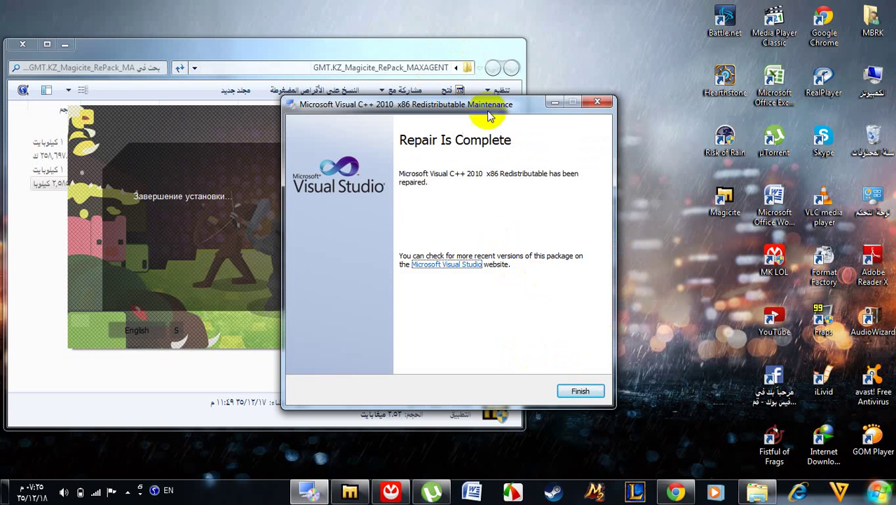
pyautogui.click(580, 391)
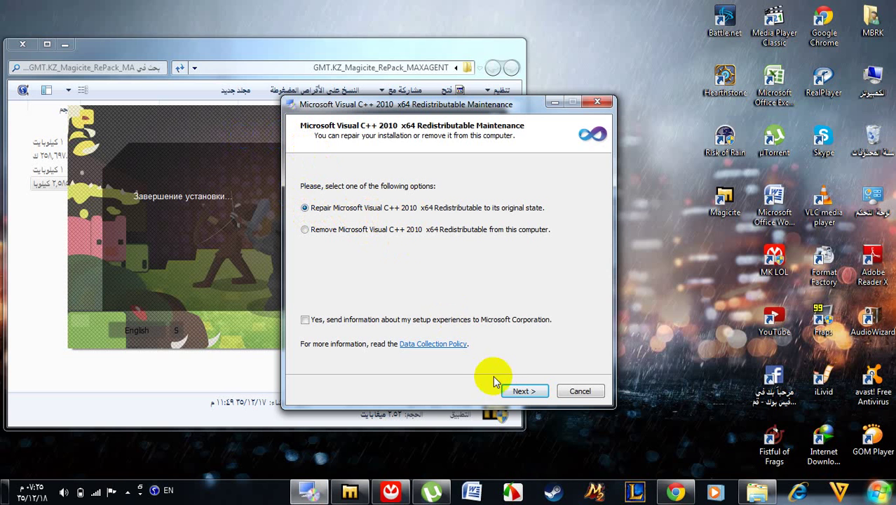
pyautogui.click(519, 391)
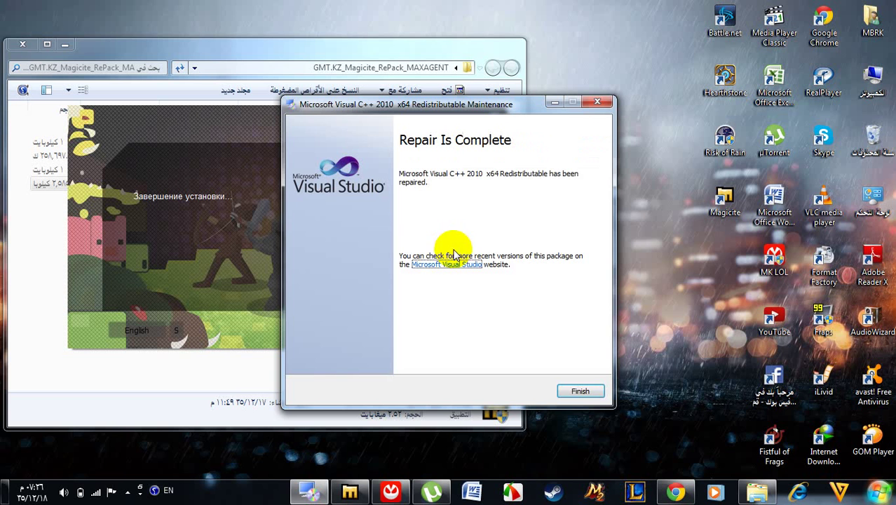
pyautogui.click(580, 392)
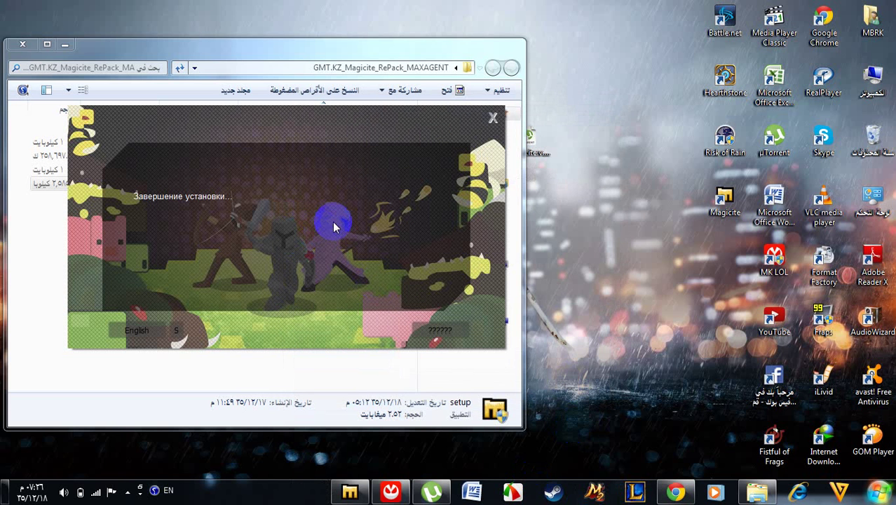
# Step: Decline the DirectX license agreement, cancel the DirectX setup, and finish the Magicite installation wizard
pyautogui.click(441, 330)
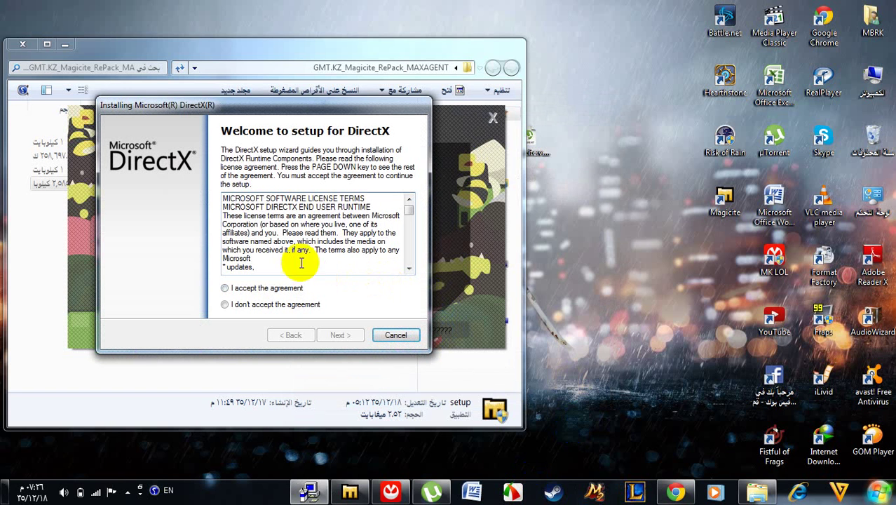
pyautogui.click(237, 304)
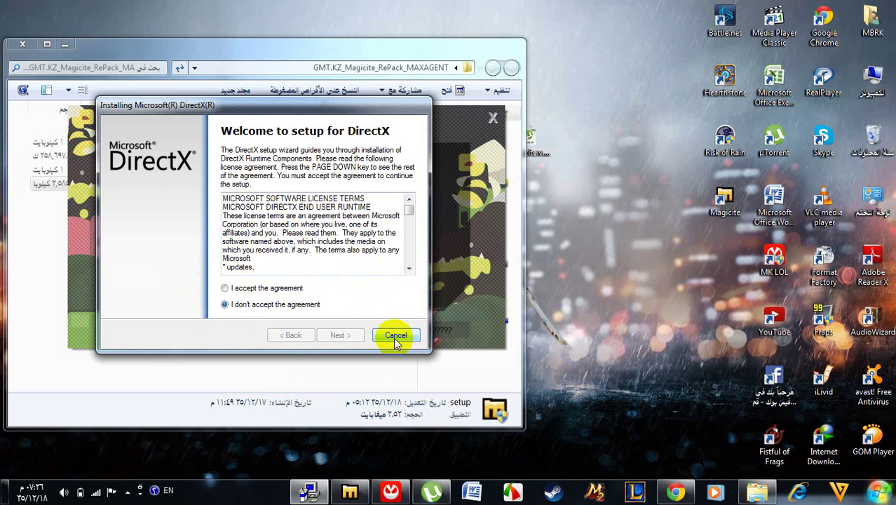
pyautogui.click(234, 288)
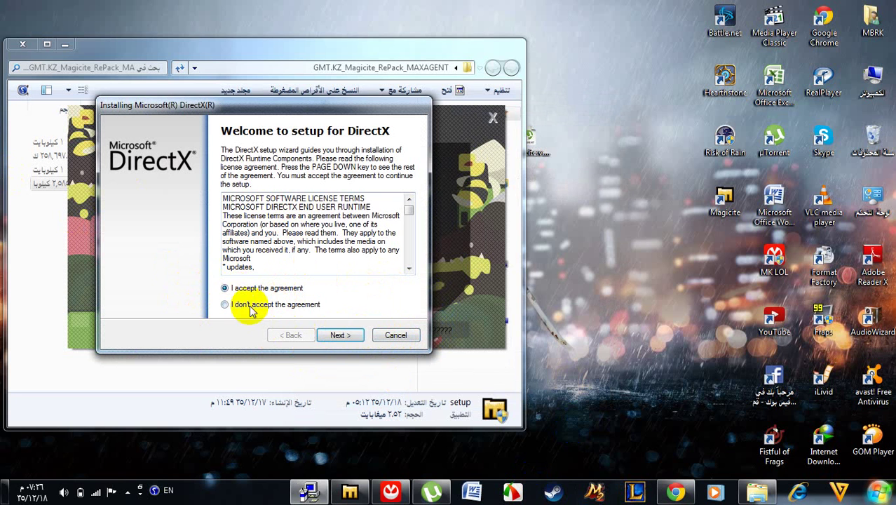
pyautogui.click(253, 305)
pyautogui.click(374, 336)
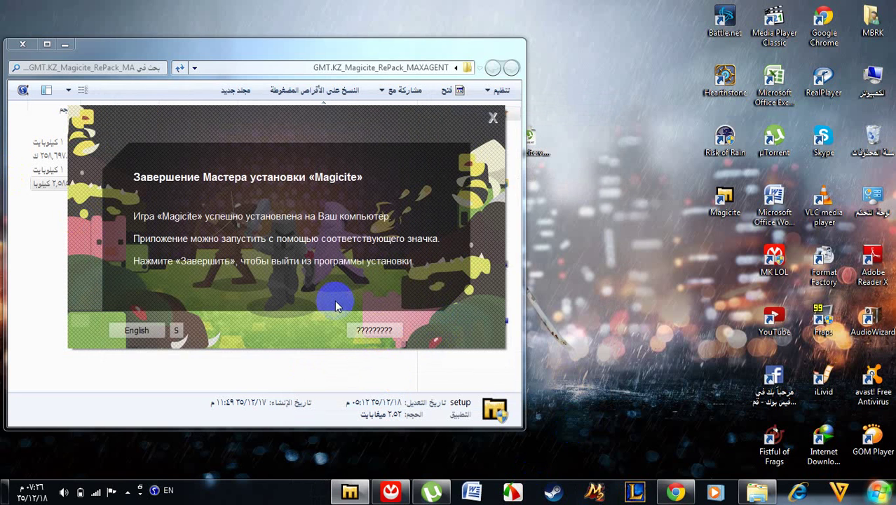
pyautogui.click(375, 330)
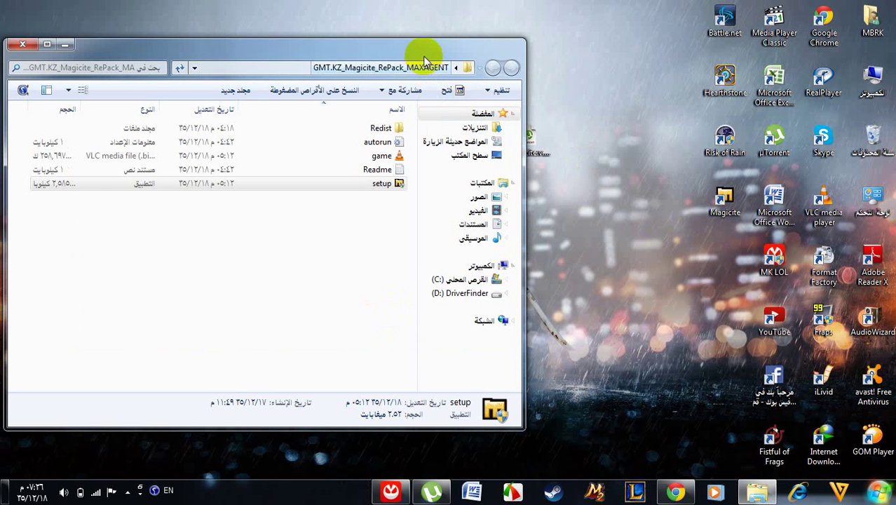
# Step: Look inside the repack's Redist folder at the bundled component installers, and close the folder window
pyautogui.moveTo(420, 56); pyautogui.dragTo(457, 57)
pyautogui.doubleClick(406, 133)
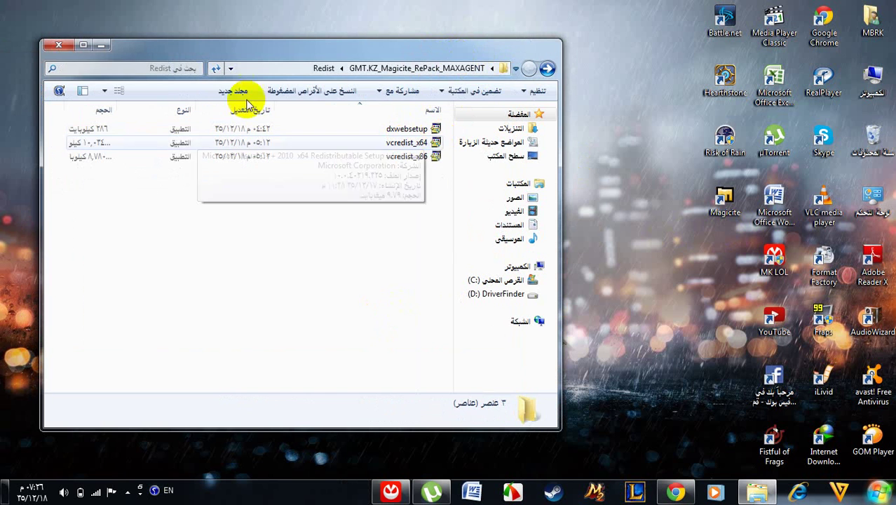
pyautogui.click(58, 44)
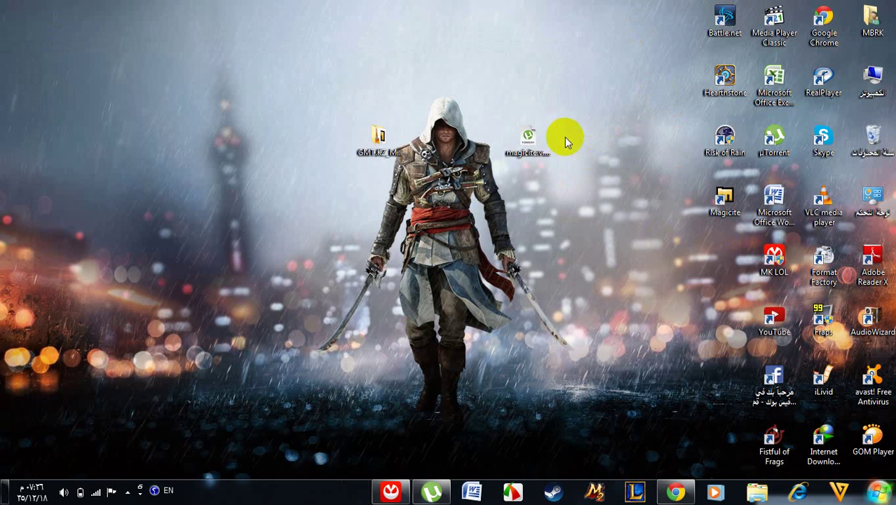
# Step: Arrange the desktop by placing the torrent file beside the repack folder and moving the Magicite shortcut near the centre
pyautogui.moveTo(527, 137); pyautogui.dragTo(428, 137)
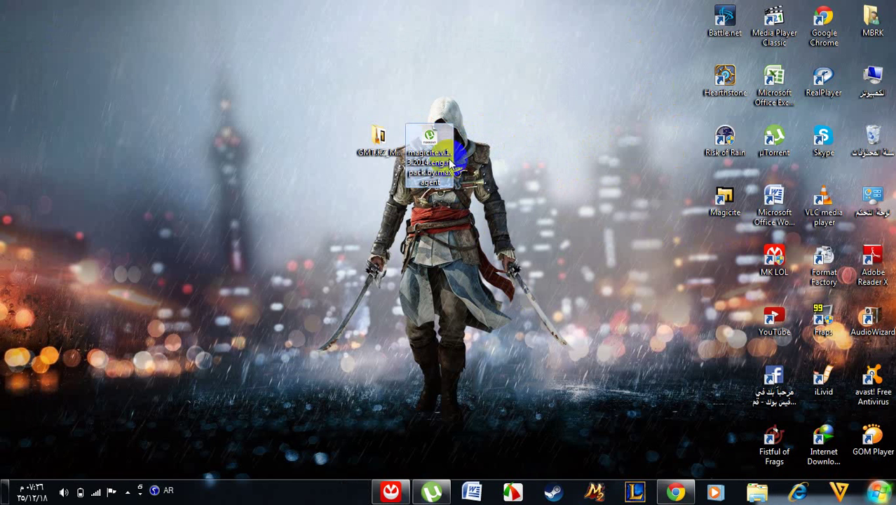
pyautogui.click(486, 195)
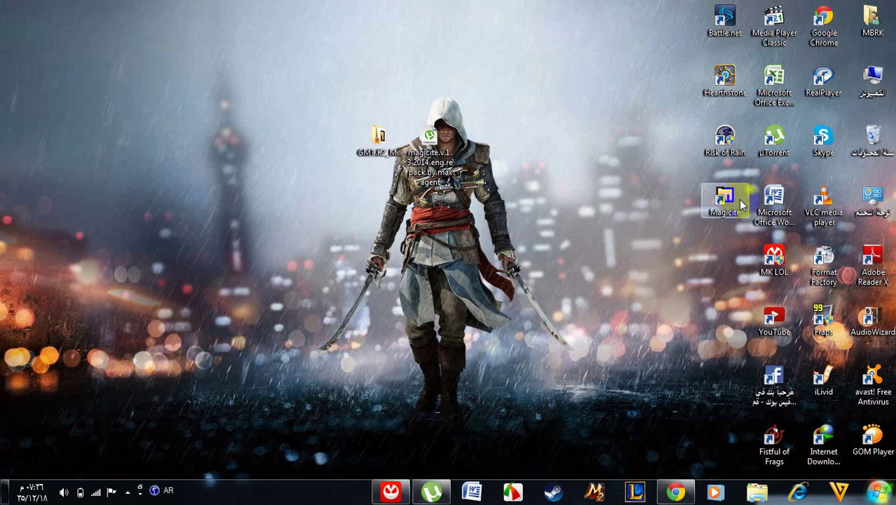
pyautogui.moveTo(725, 200); pyautogui.dragTo(527, 202)
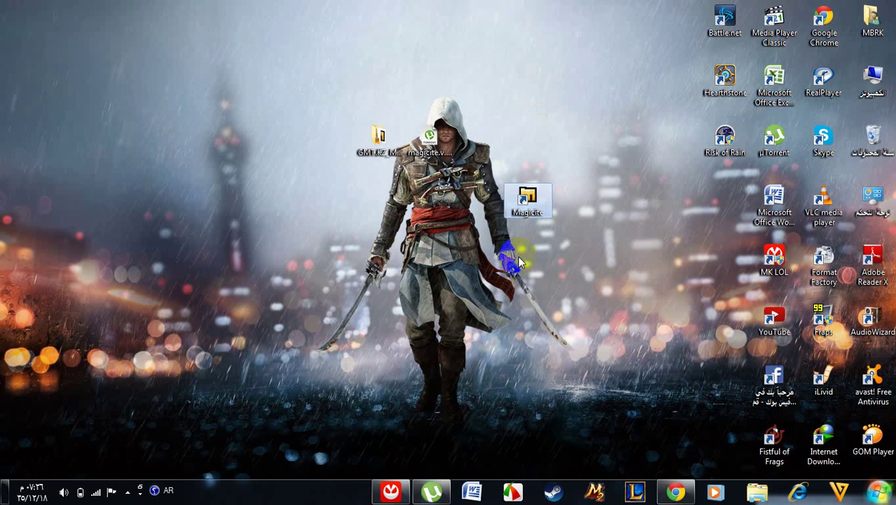